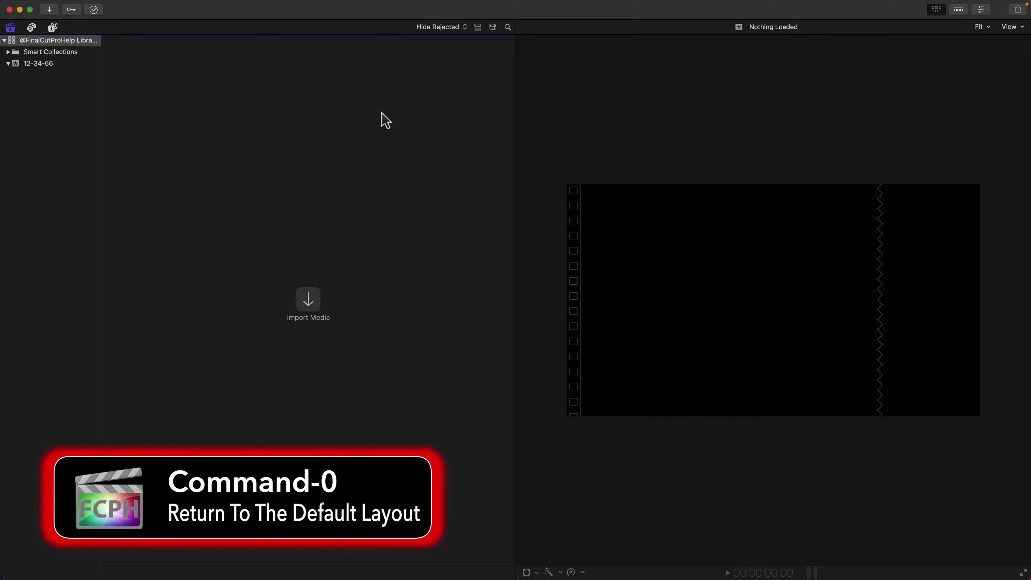
Step: Restore the default workspace so the viewer, inspector and timeline show again
key(super+0)
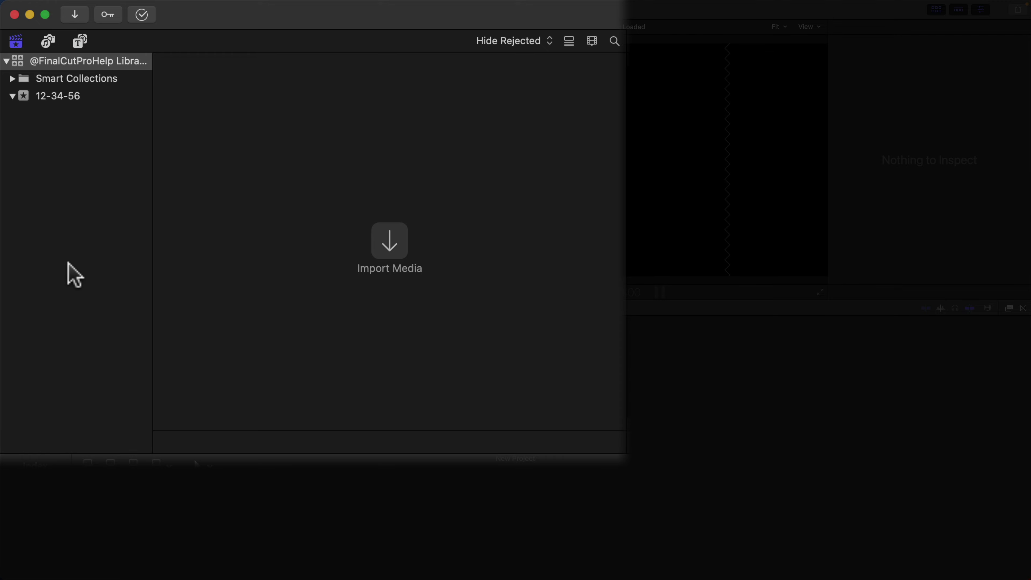
Step: Select the library, widen the sidebar to reveal its full name, and open the 12-34-56 event
click(124, 80)
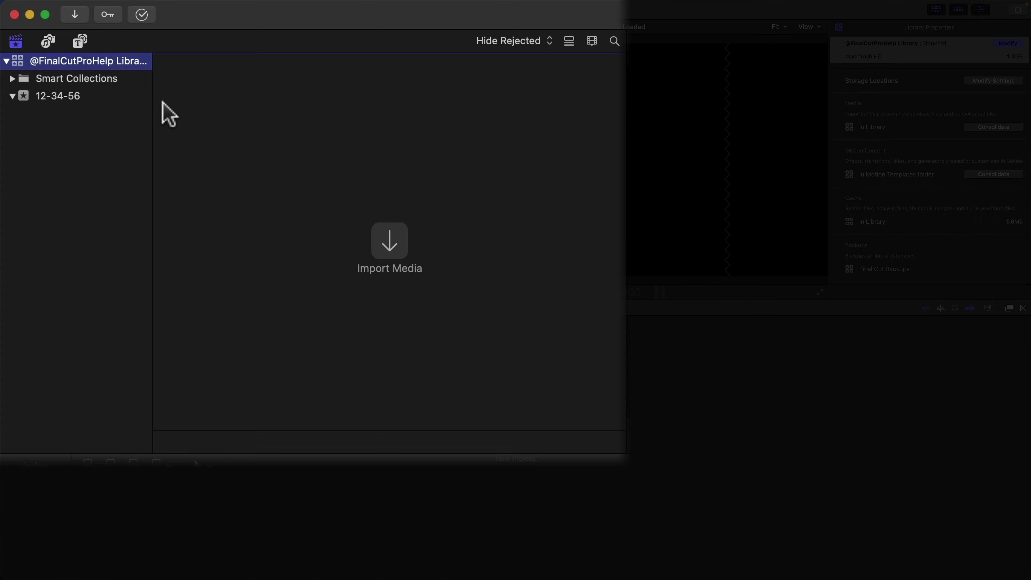
drag(153, 104, 181, 104)
click(84, 102)
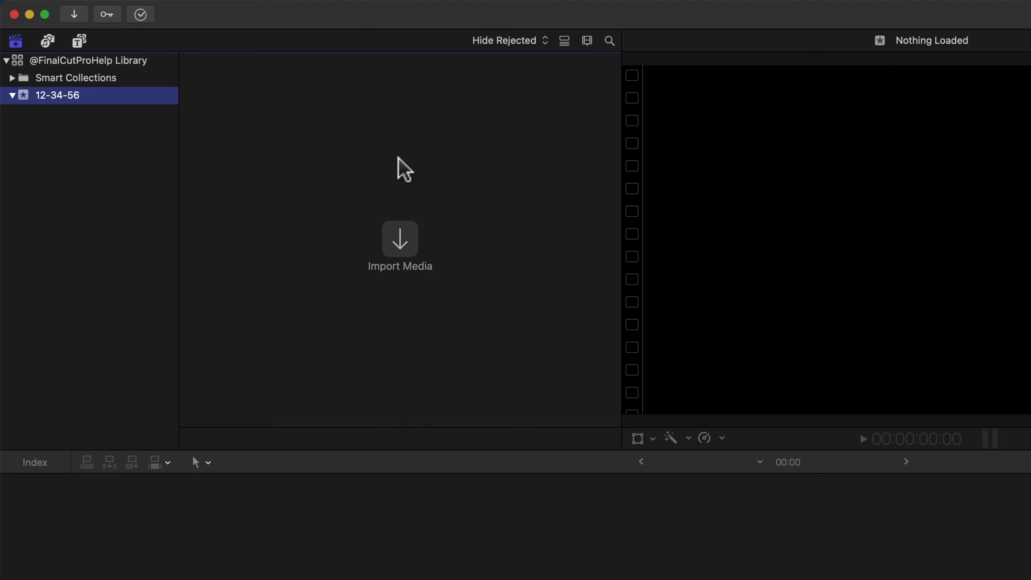
Step: Drag all eleven .mov clips from the Finder MEDIA folder into the 12-34-56 event
key(super+Tab)
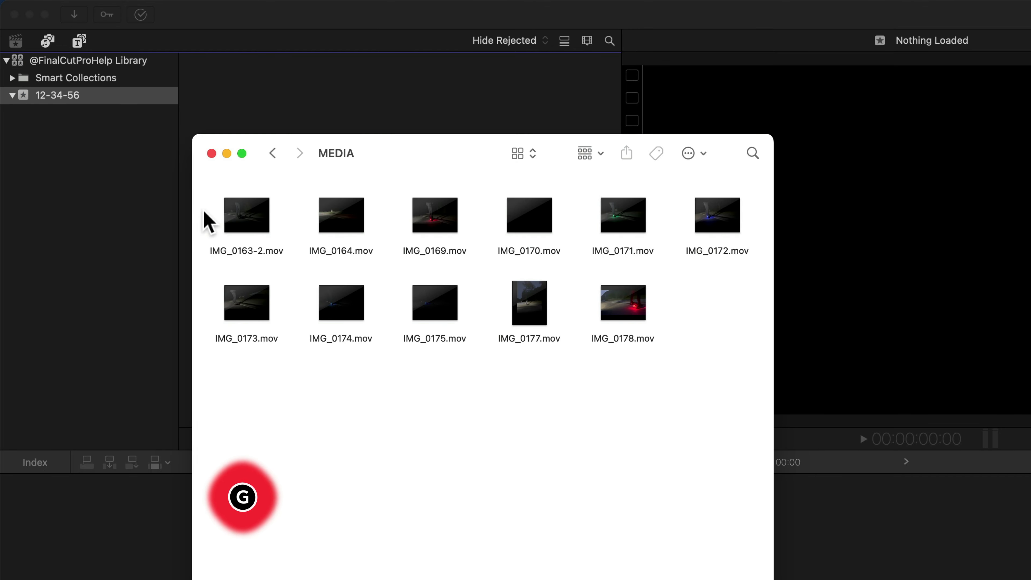
drag(209, 222, 710, 346)
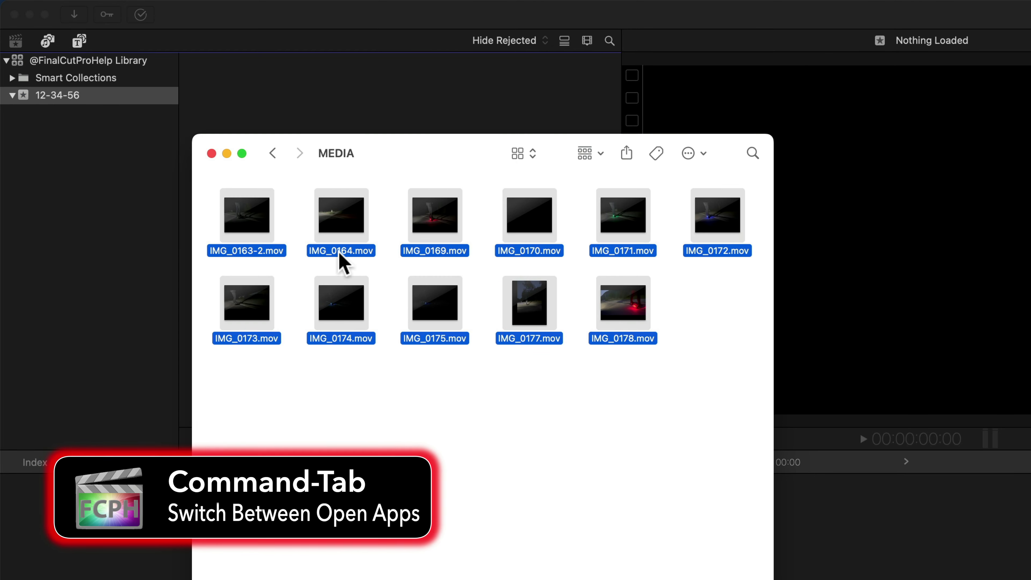
drag(234, 221, 62, 103)
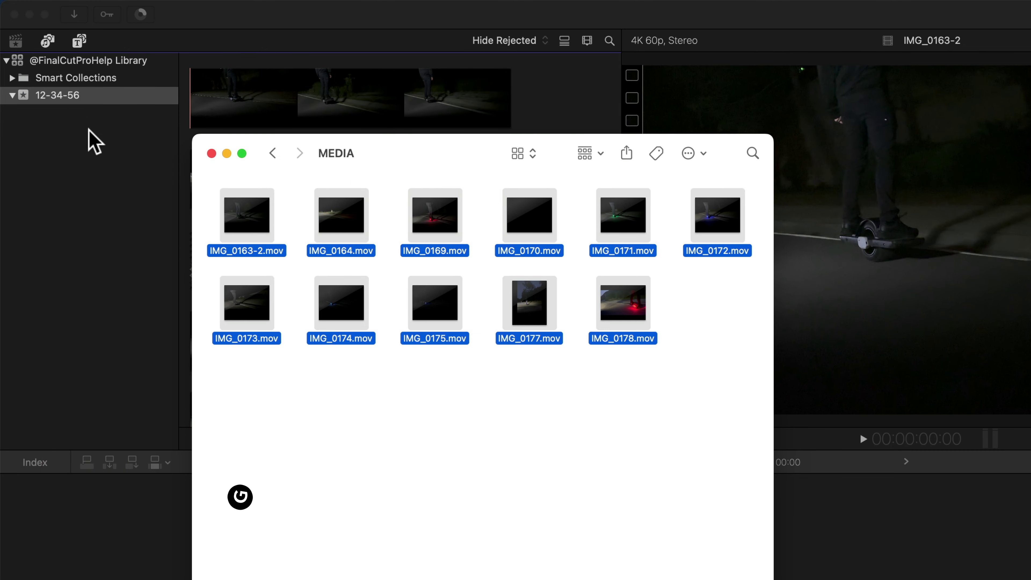
click(112, 178)
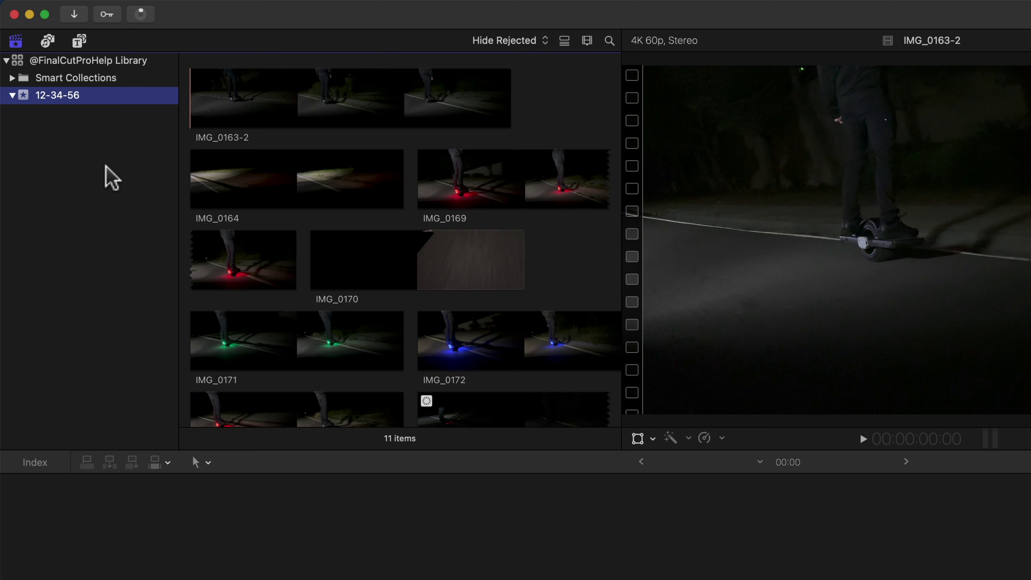
click(145, 61)
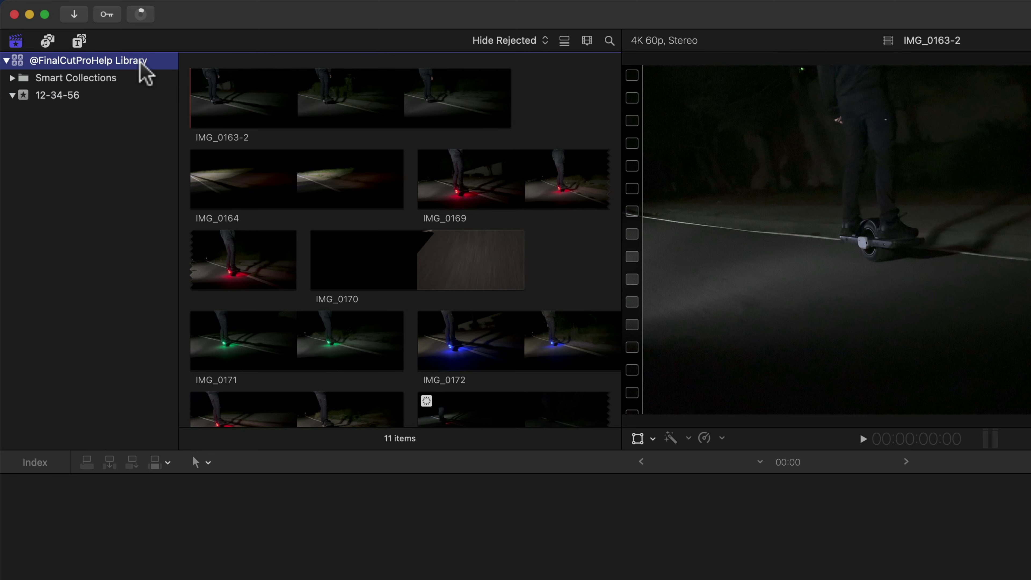
click(102, 96)
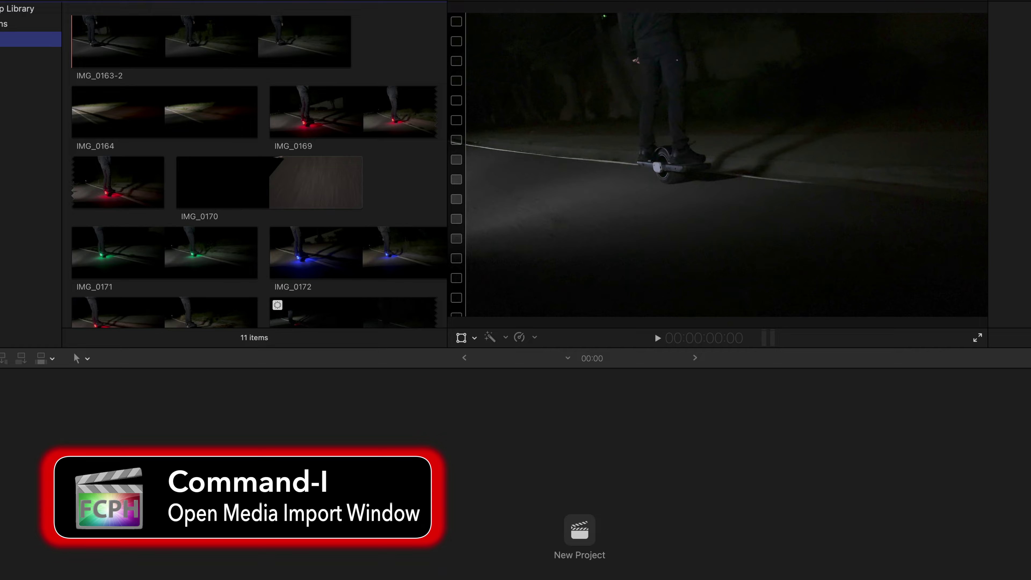
Step: Open the Media Import window listing the iPhone's five video clips
click(32, 4)
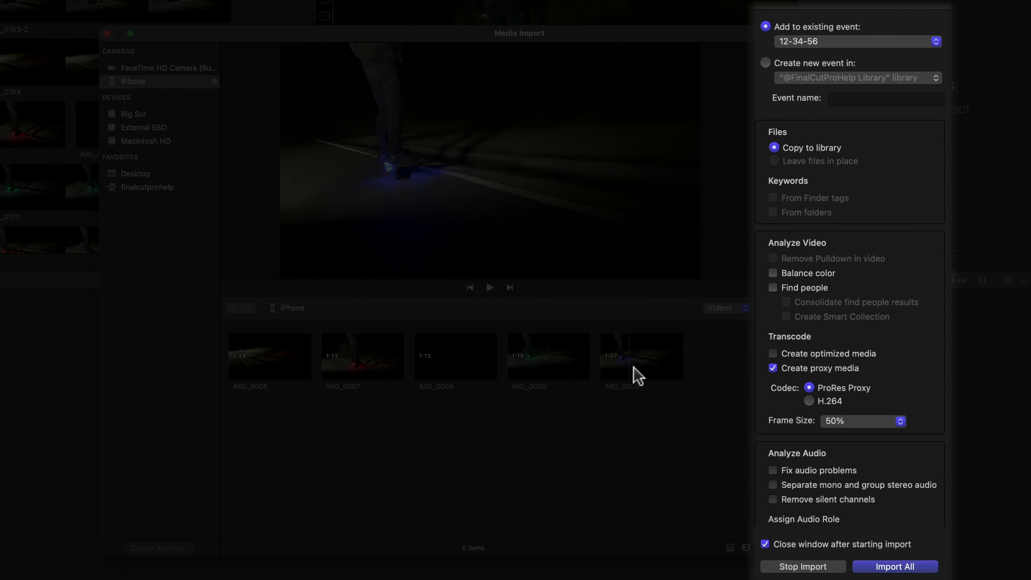
click(382, 374)
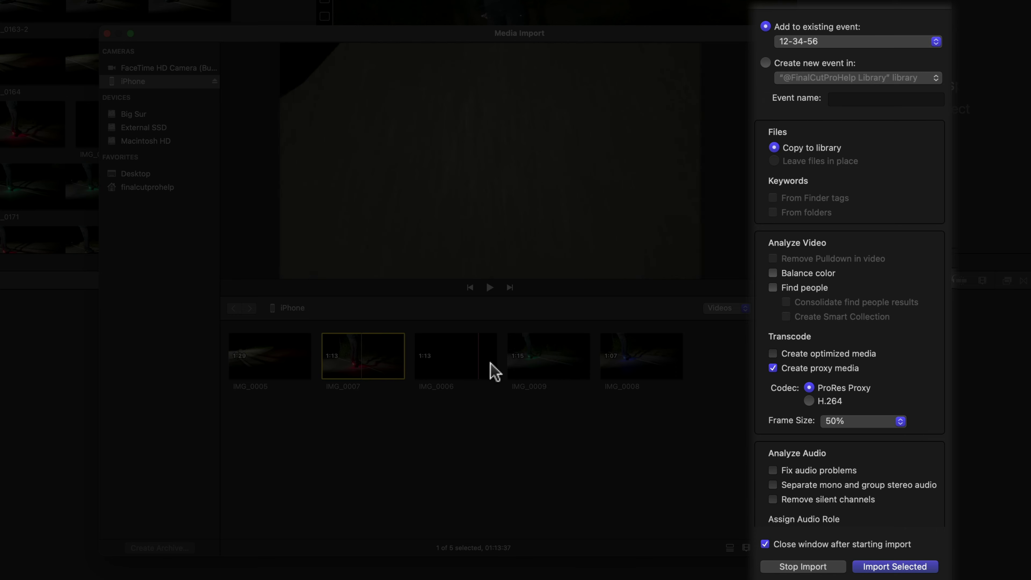
super+click(531, 368)
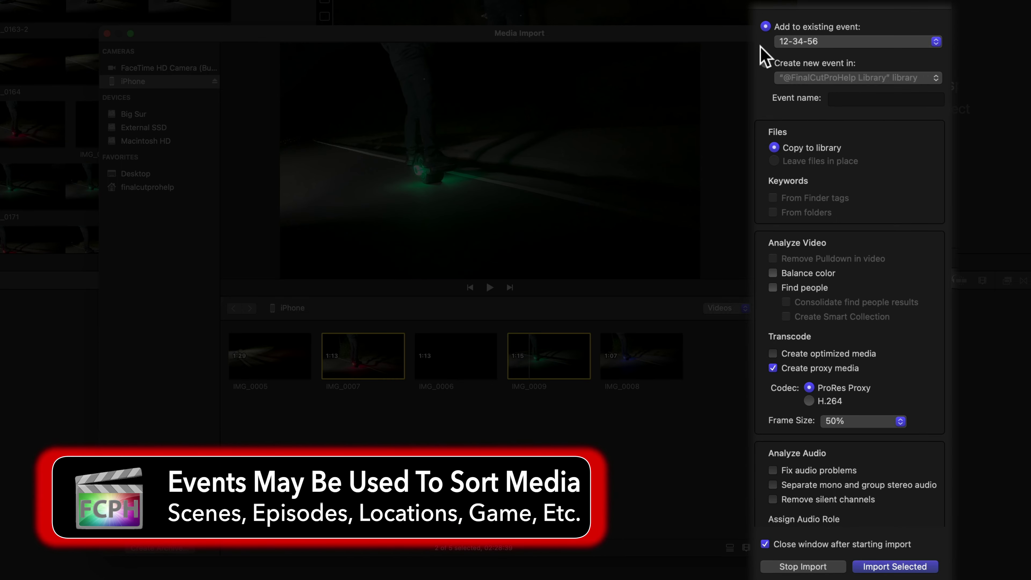
click(833, 42)
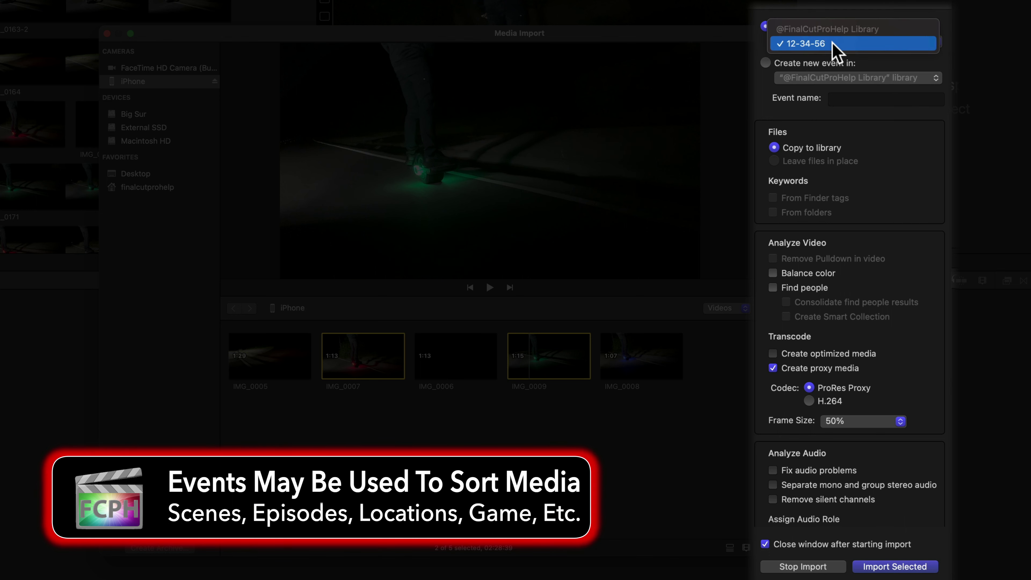
click(833, 43)
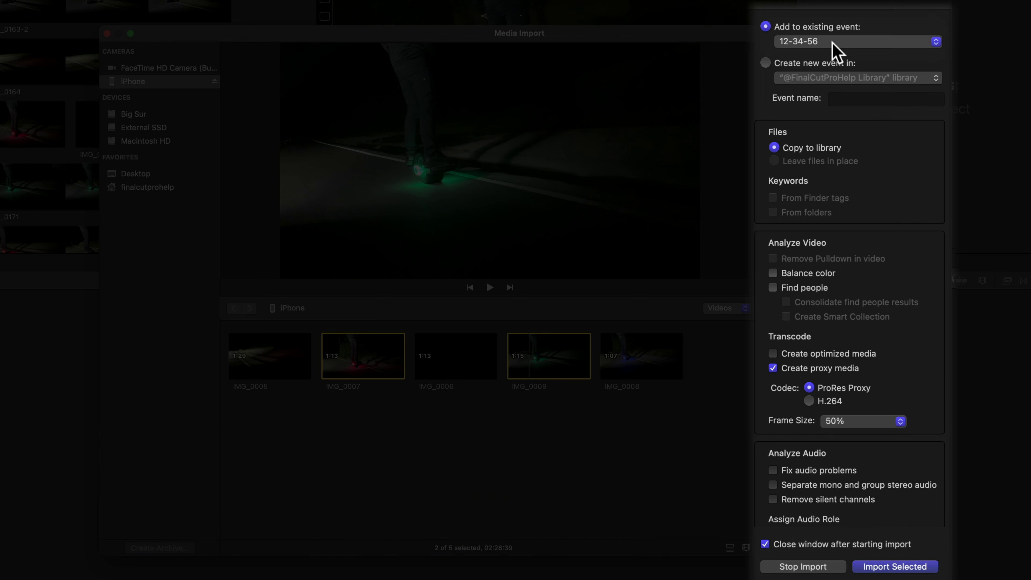
click(764, 64)
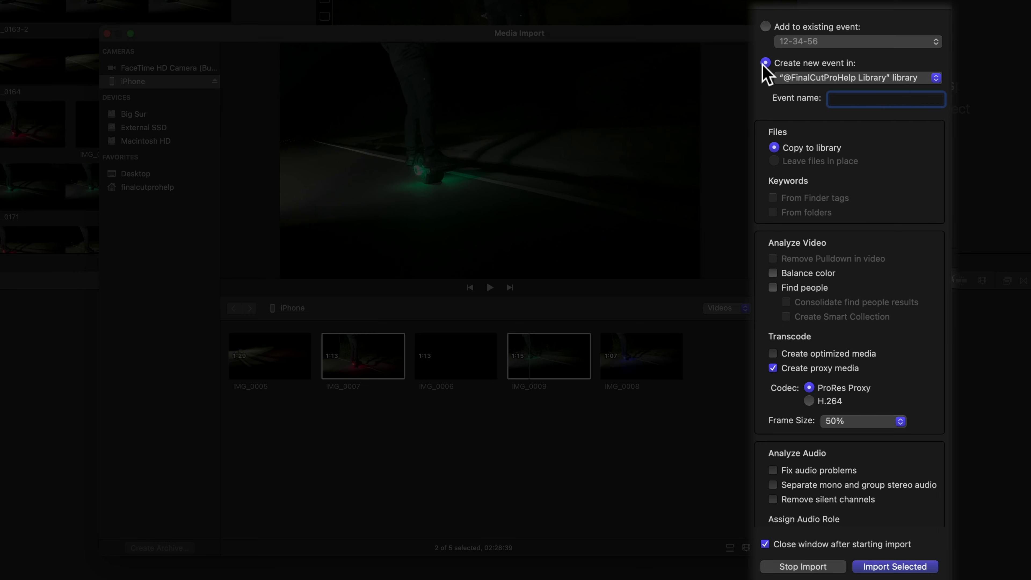
Step: Import IMG_0007 and IMG_0009 into the existing 12-34-56 event with proxy creation turned off
click(766, 27)
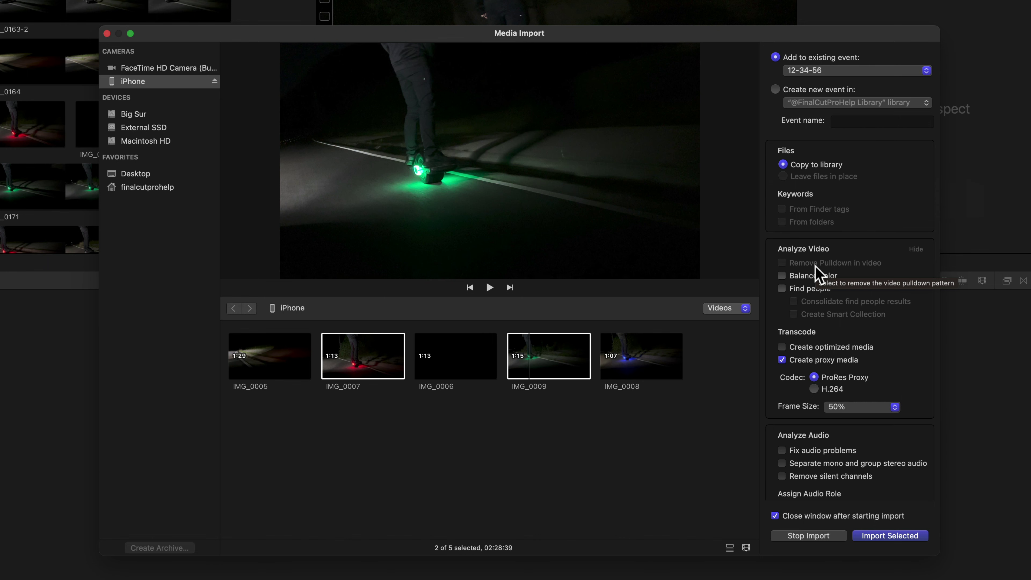
click(782, 361)
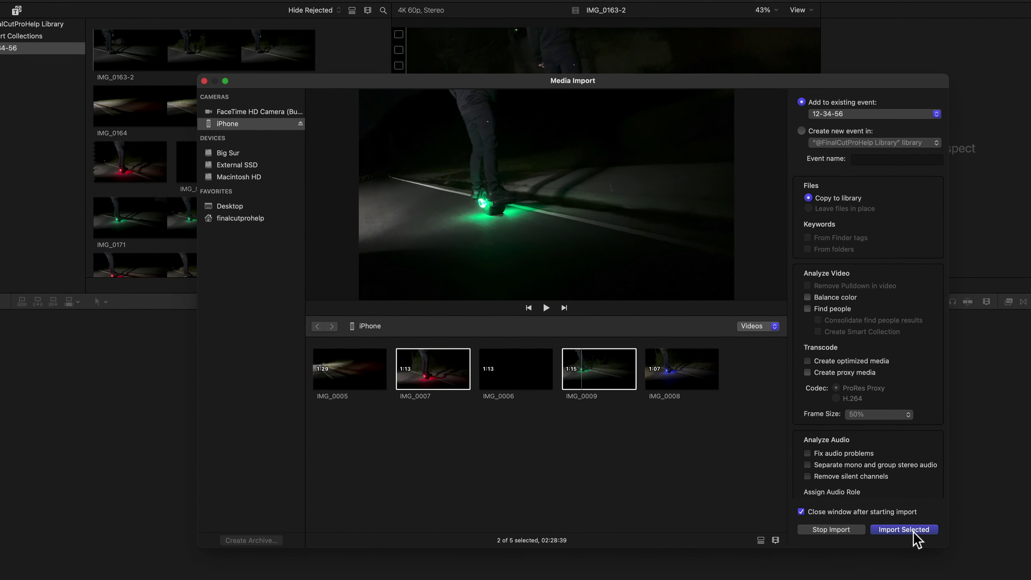
click(909, 528)
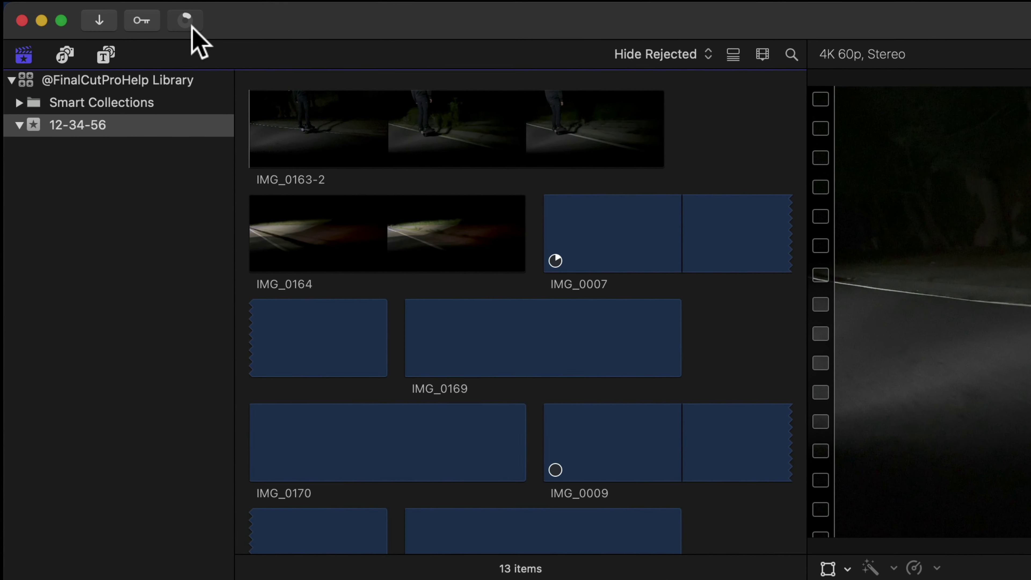
click(145, 16)
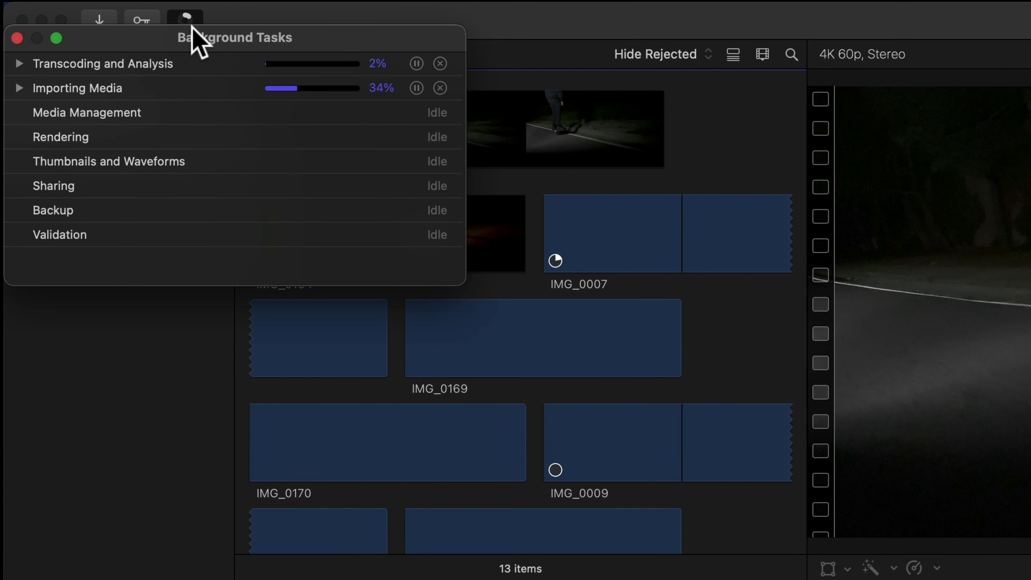
click(19, 88)
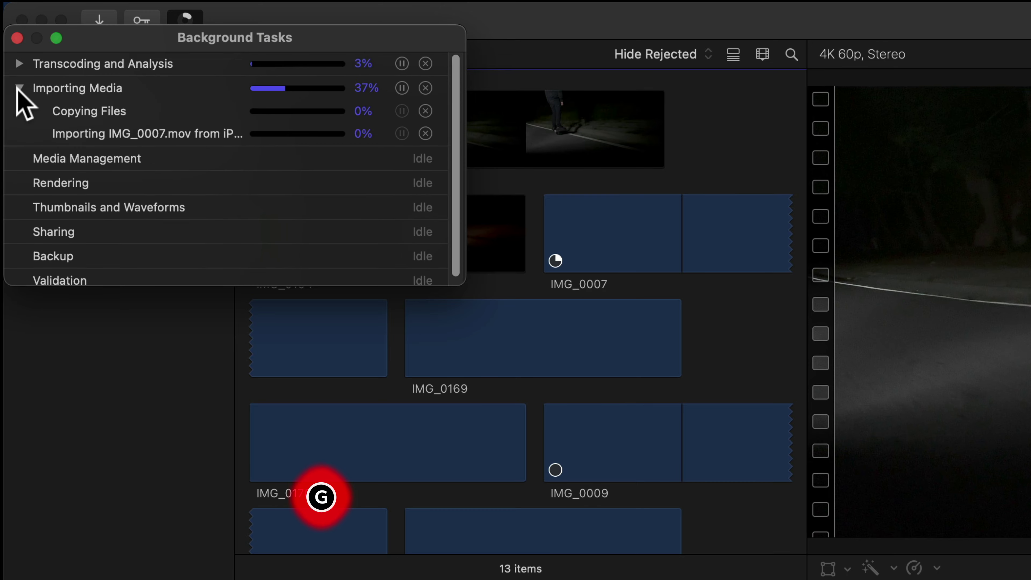
click(19, 64)
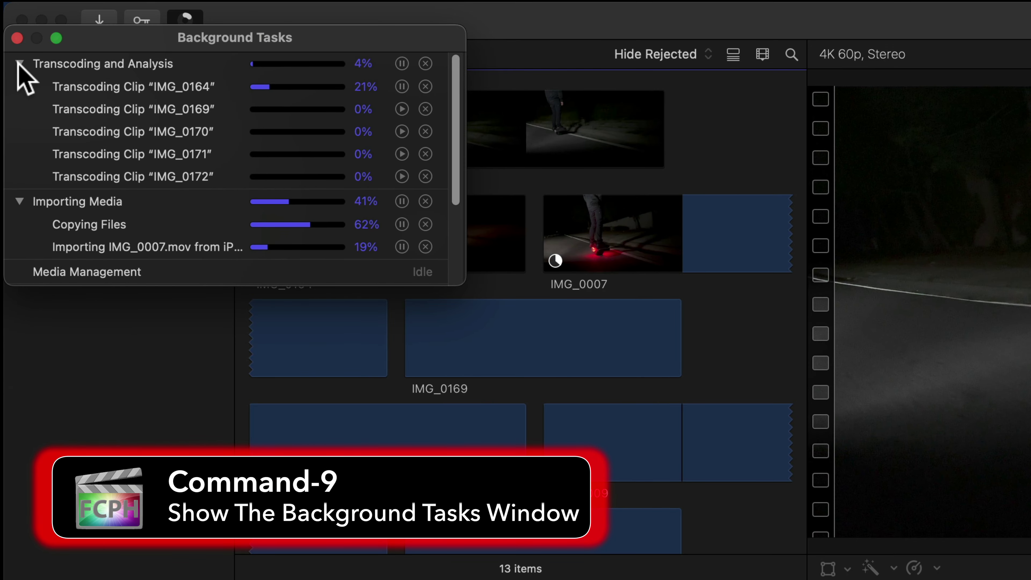
click(18, 39)
Step: Open Final Cut Pro Settings on the Import pane, which copies files to library storage
click(56, 6)
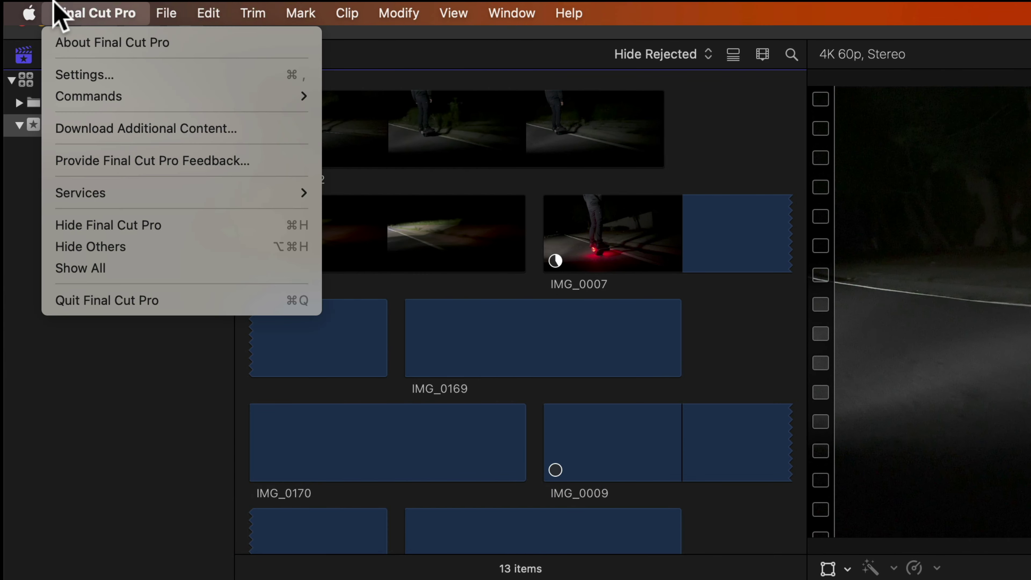
click(85, 78)
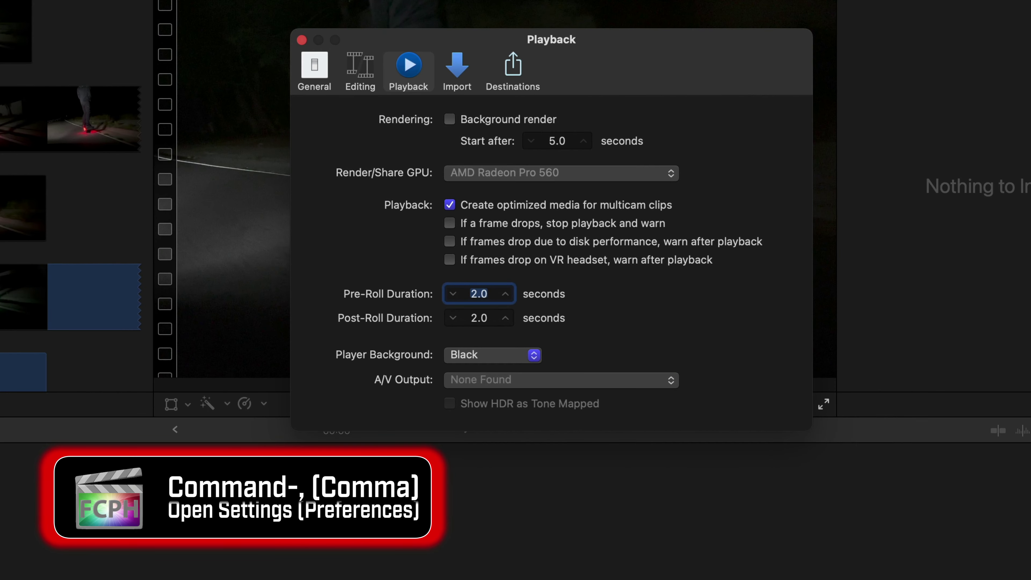
click(30, 192)
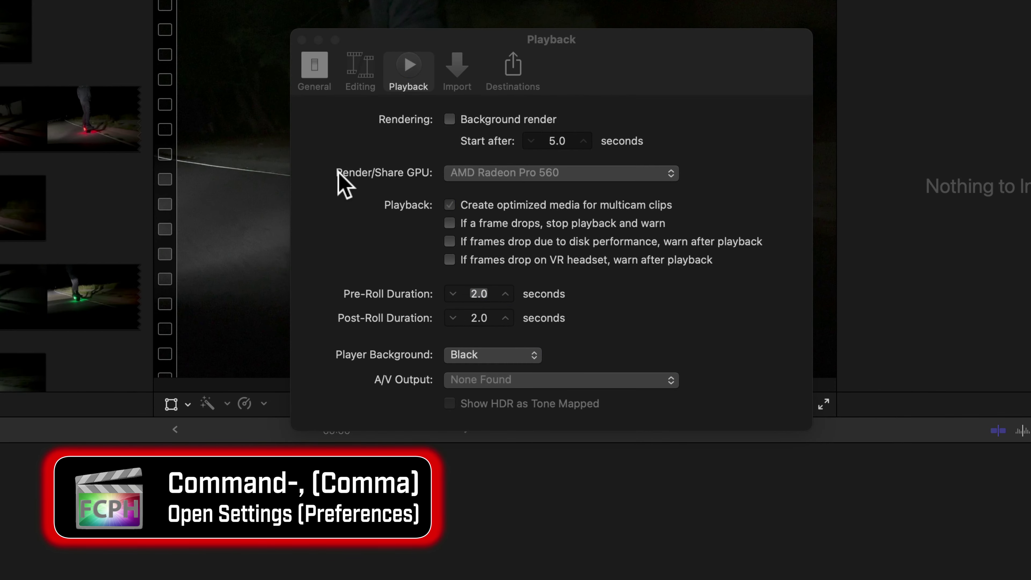
click(356, 163)
click(459, 84)
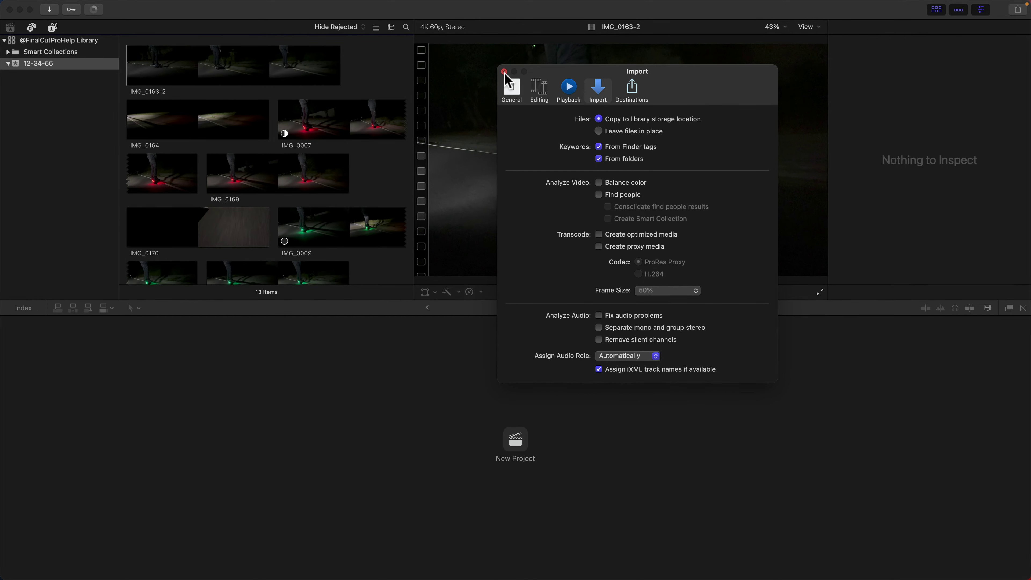
click(504, 71)
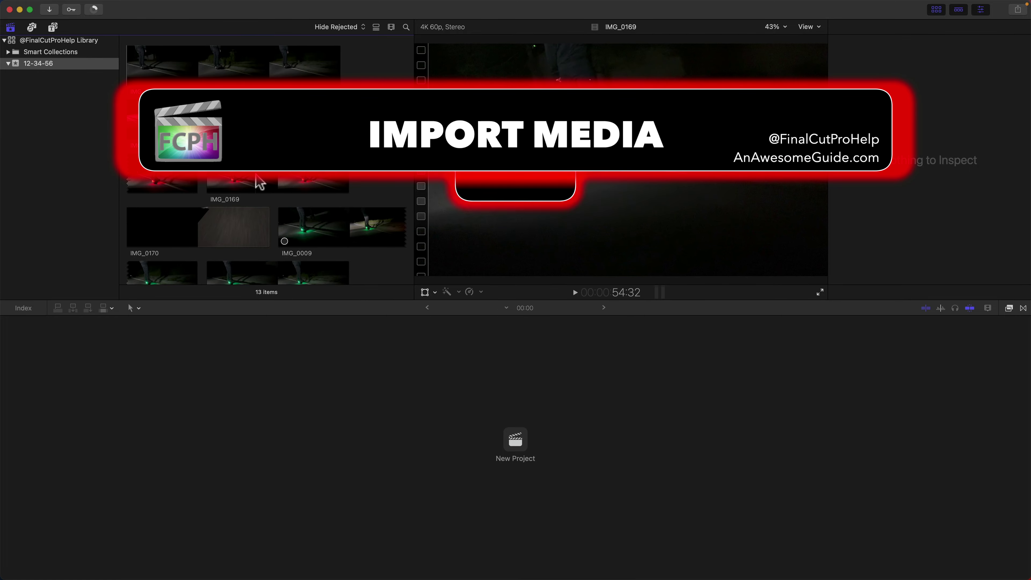
right_click(260, 183)
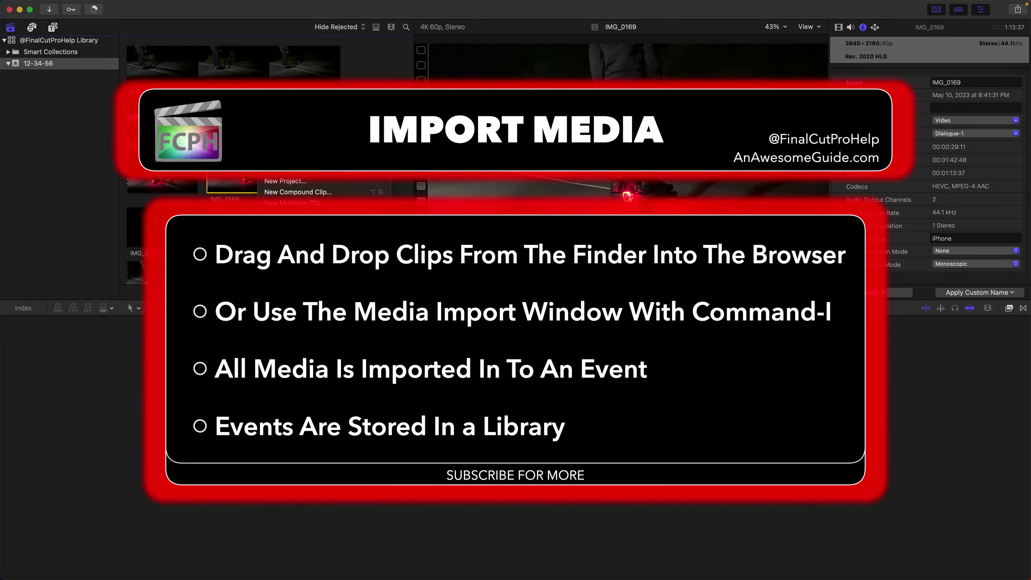
key(Escape)
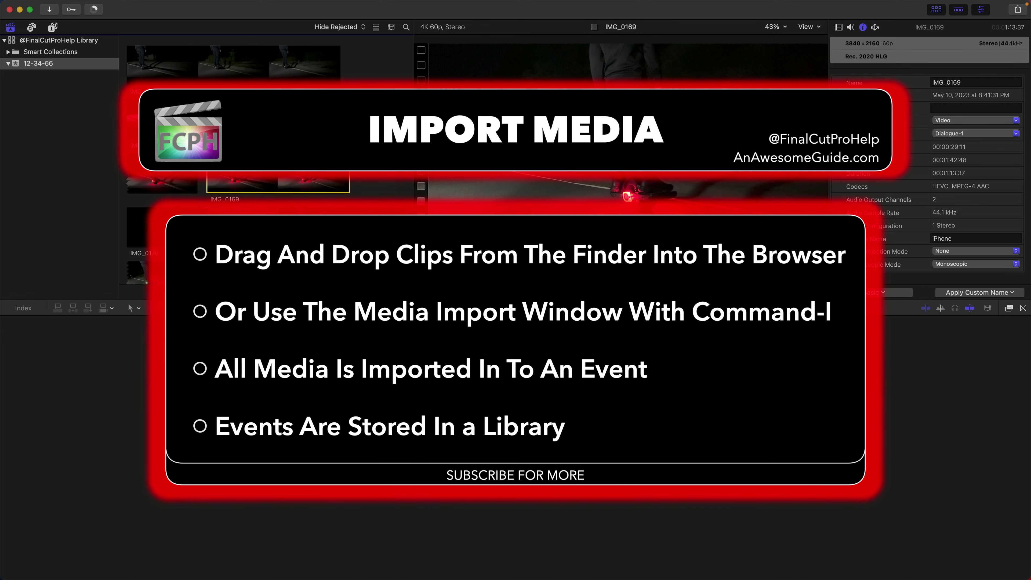
click(47, 6)
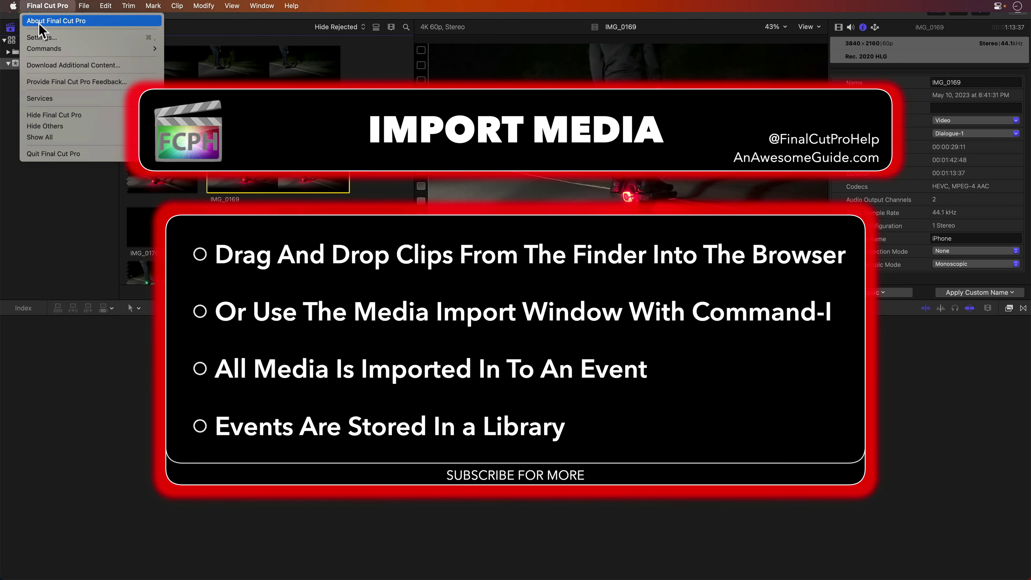
key(super+i)
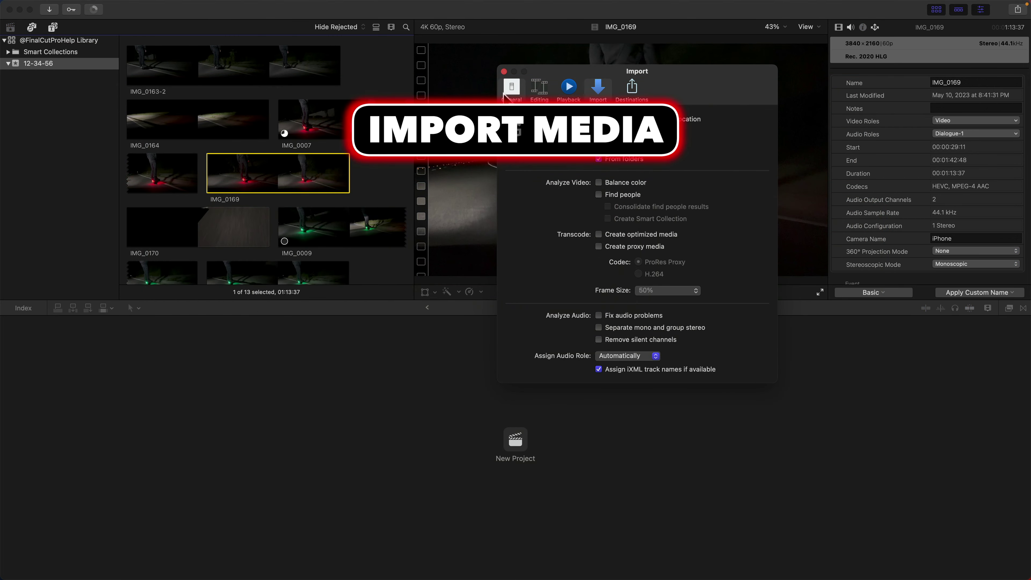
Step: Review the General and Editing settings panes, ending on the Playback pane
click(507, 96)
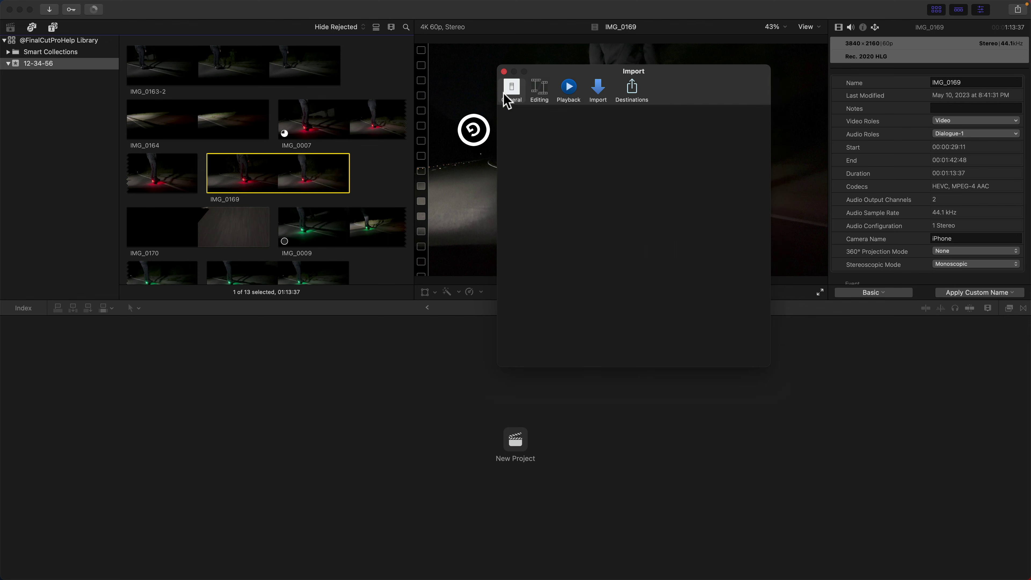
click(542, 96)
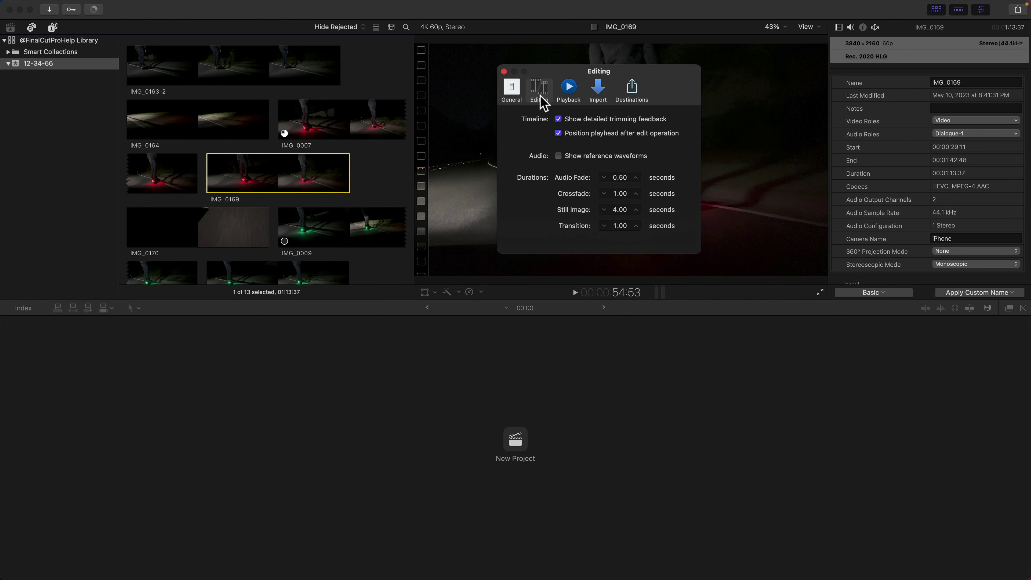
click(569, 97)
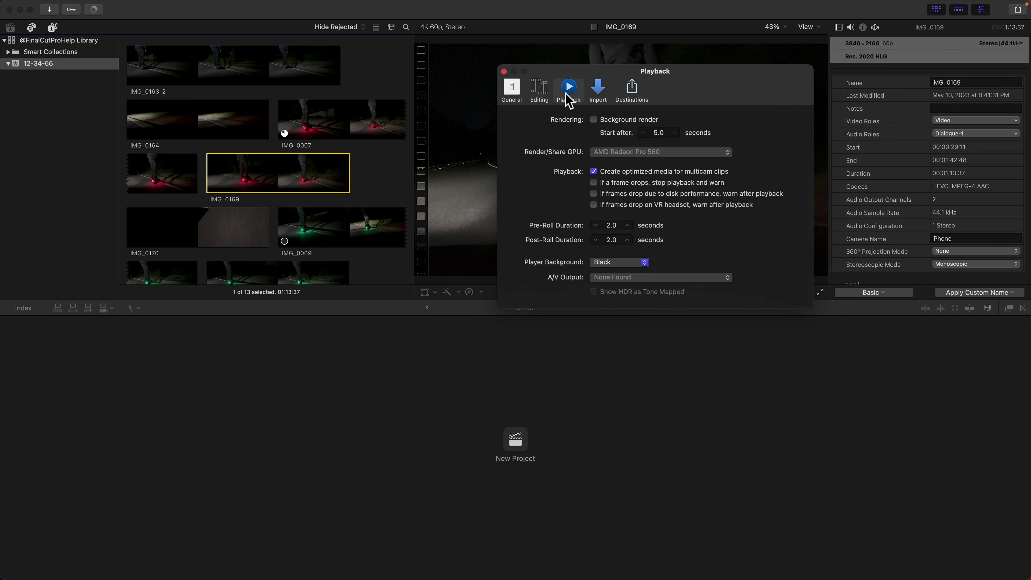